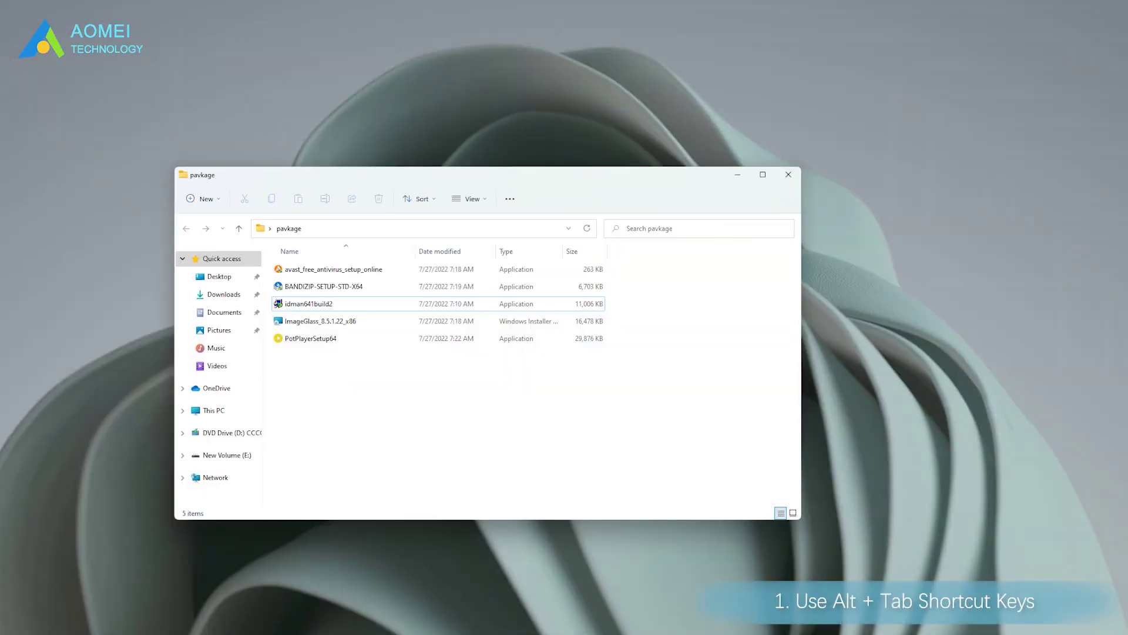
- Switch to the pavkage window and pick up the idman641build2 installer to move it
key(alt+Tab)
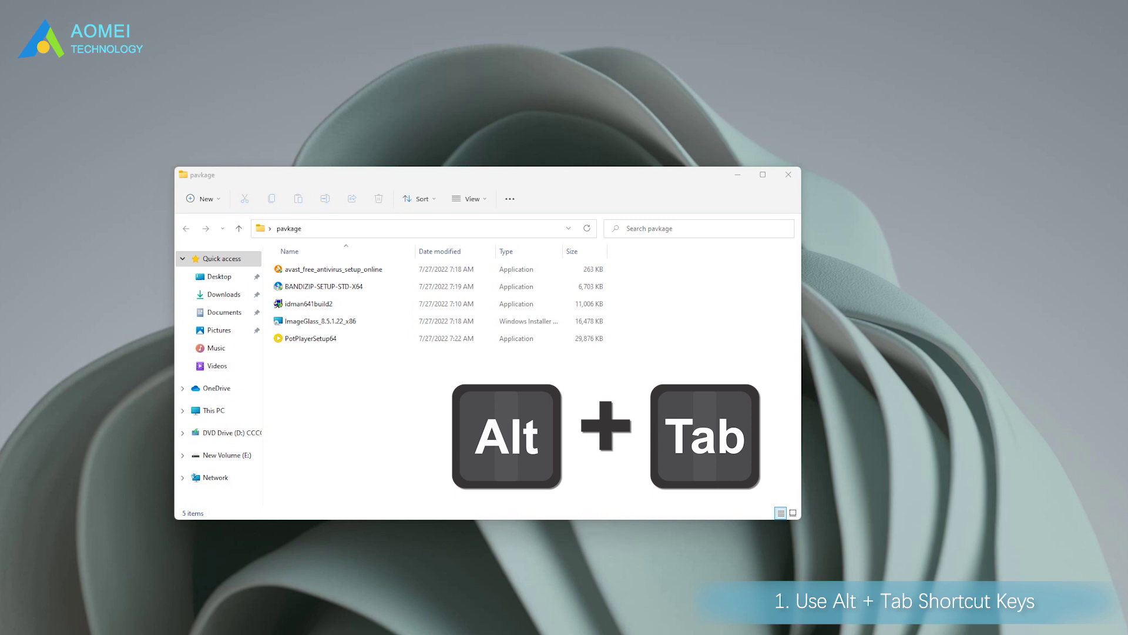
key(alt+Tab)
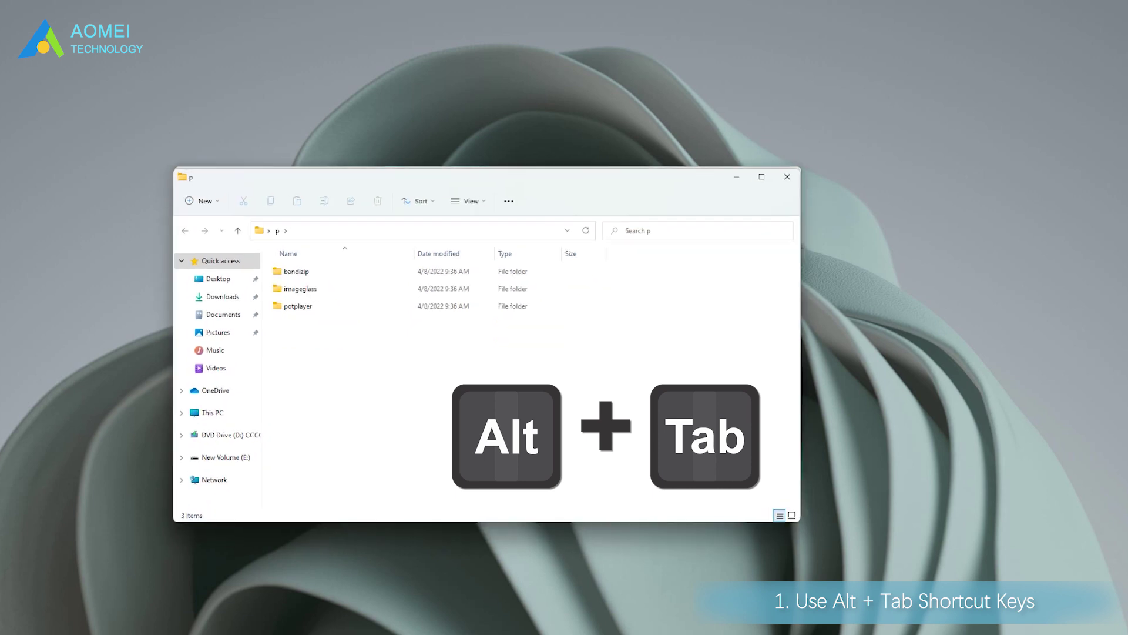
click(737, 178)
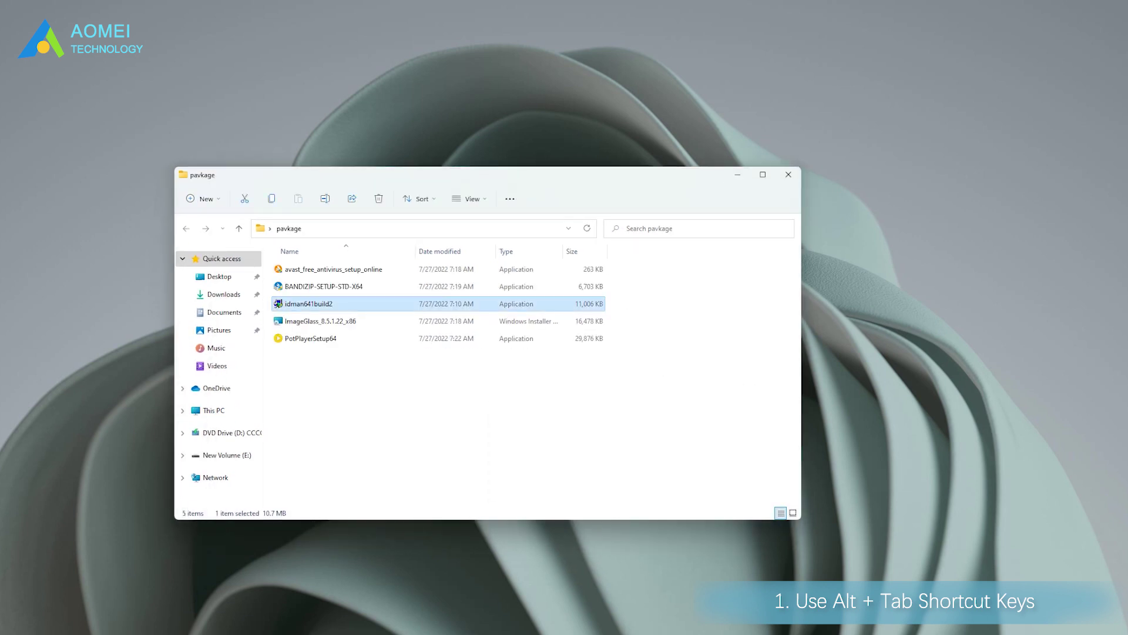
drag(442, 304, 692, 346)
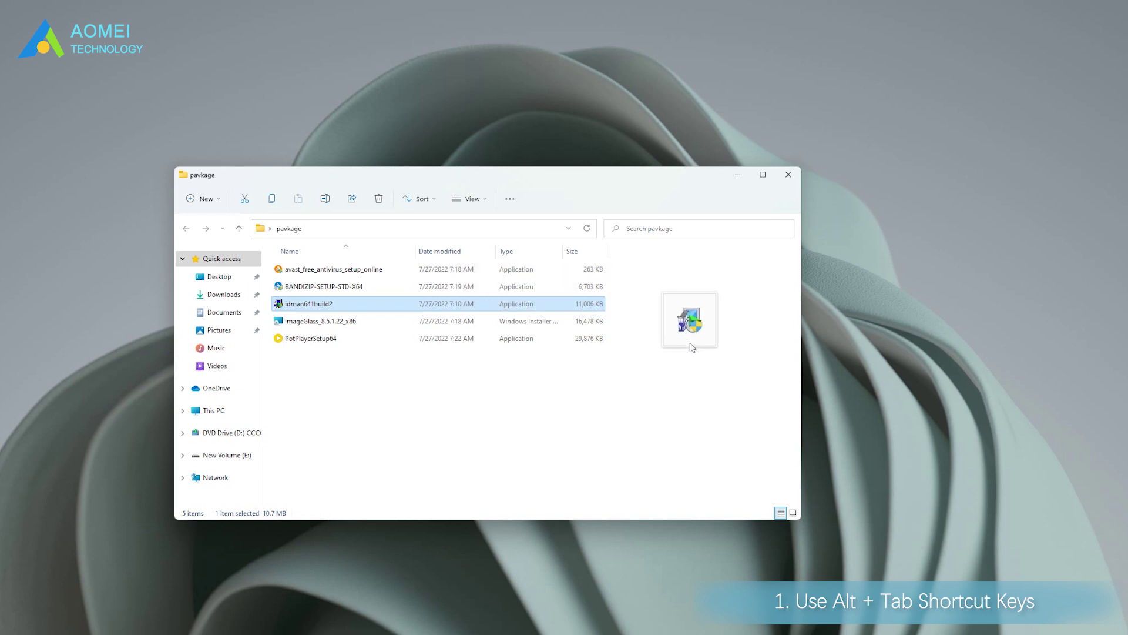
- Alt+Tab round to the p window while holding the installer and drop idman641build2 into p
key(alt+Tab)
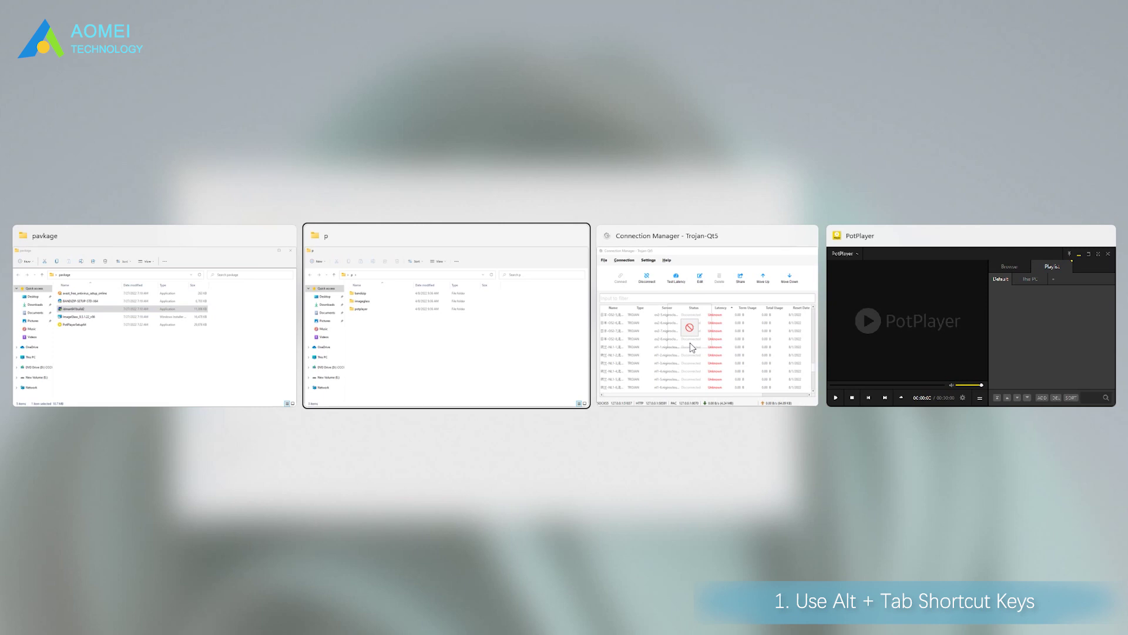
key(alt+Tab)
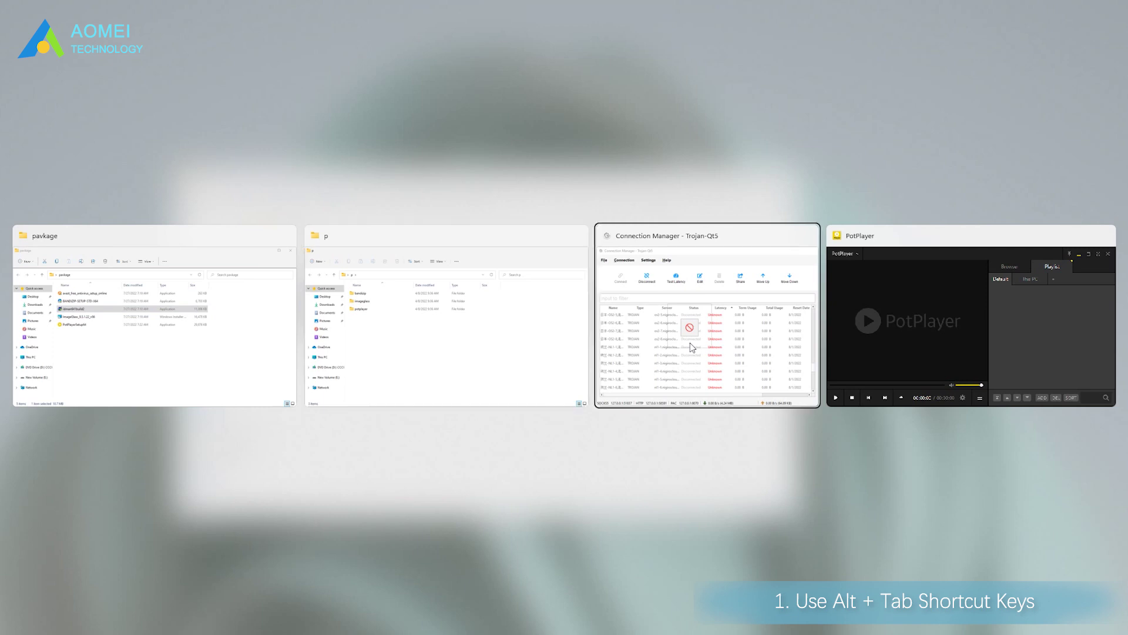
key(alt+Tab)
key(alt+Tab)
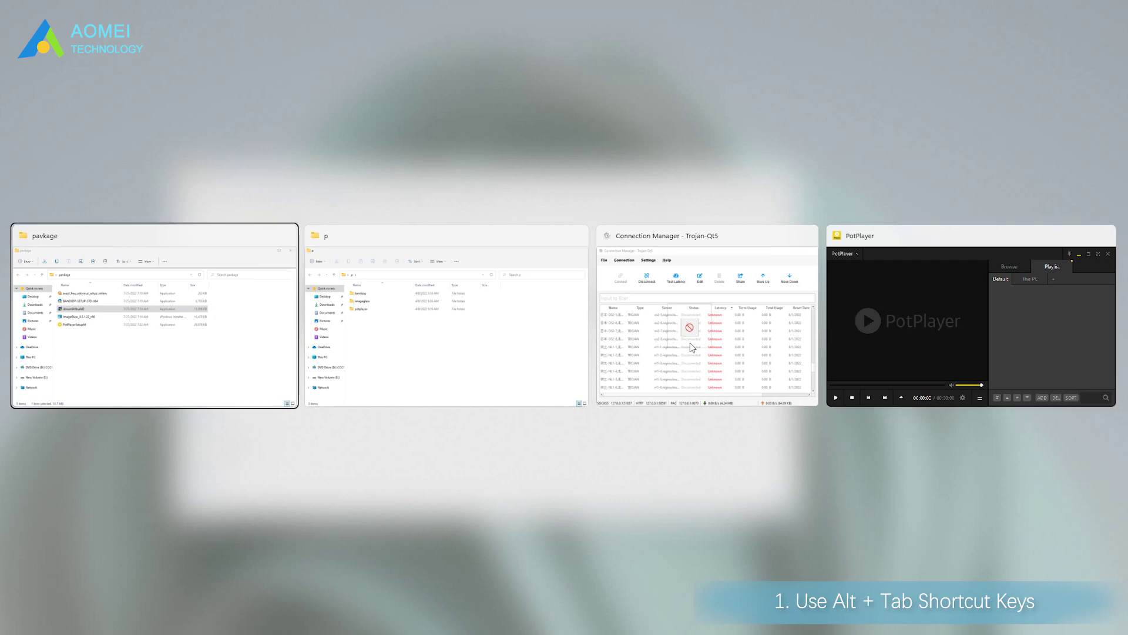
key(alt+Tab)
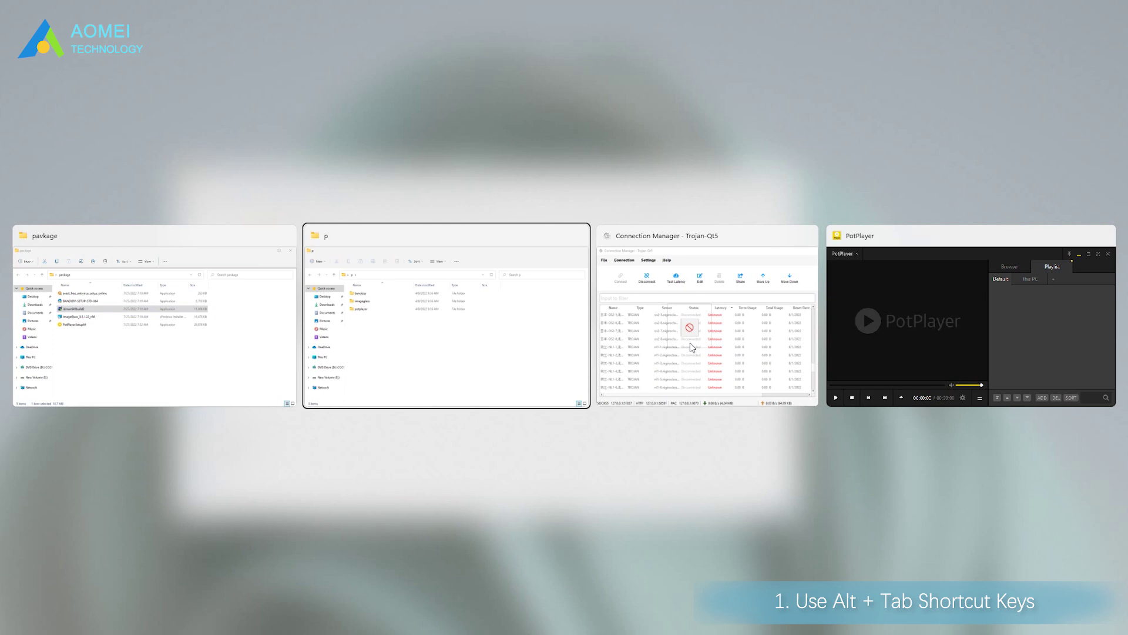
key(alt)
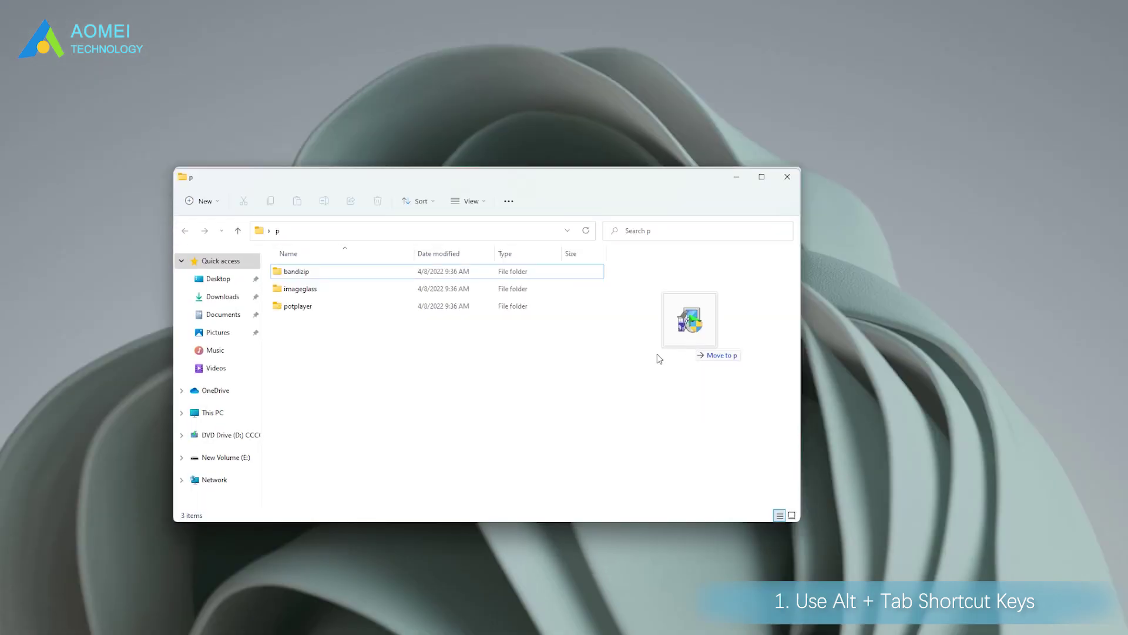
mouse_move(690, 344)
mouse_down()
mouse_move(605, 379)
mouse_move(594, 408)
mouse_up()
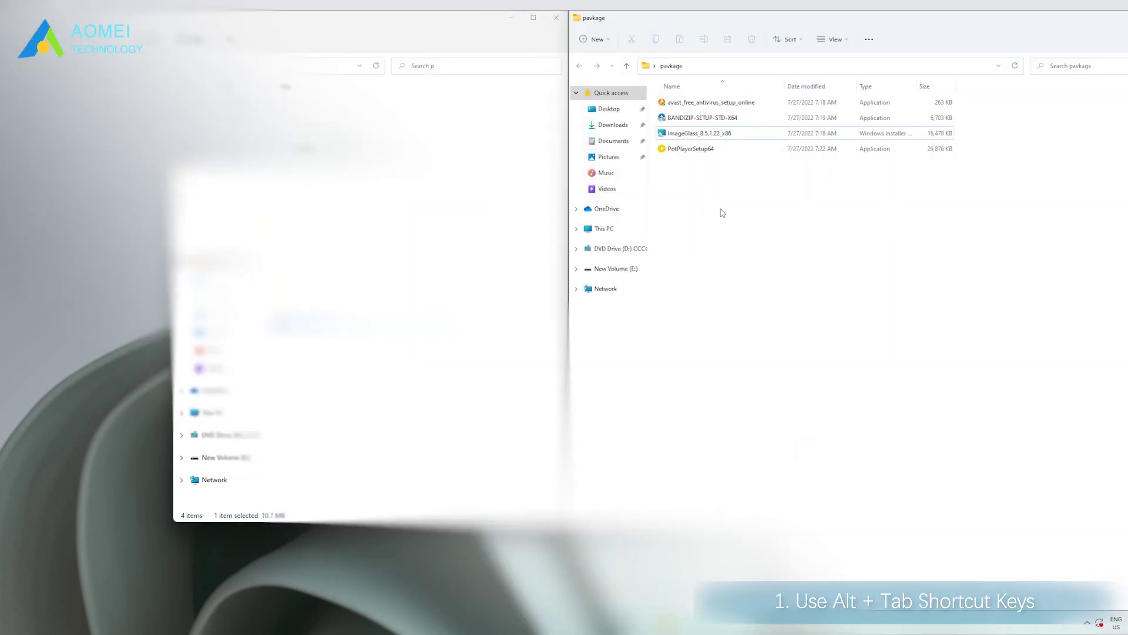
- Snap p left and pavkage right, then move the ImageGlass installer from pavkage into p
click(693, 135)
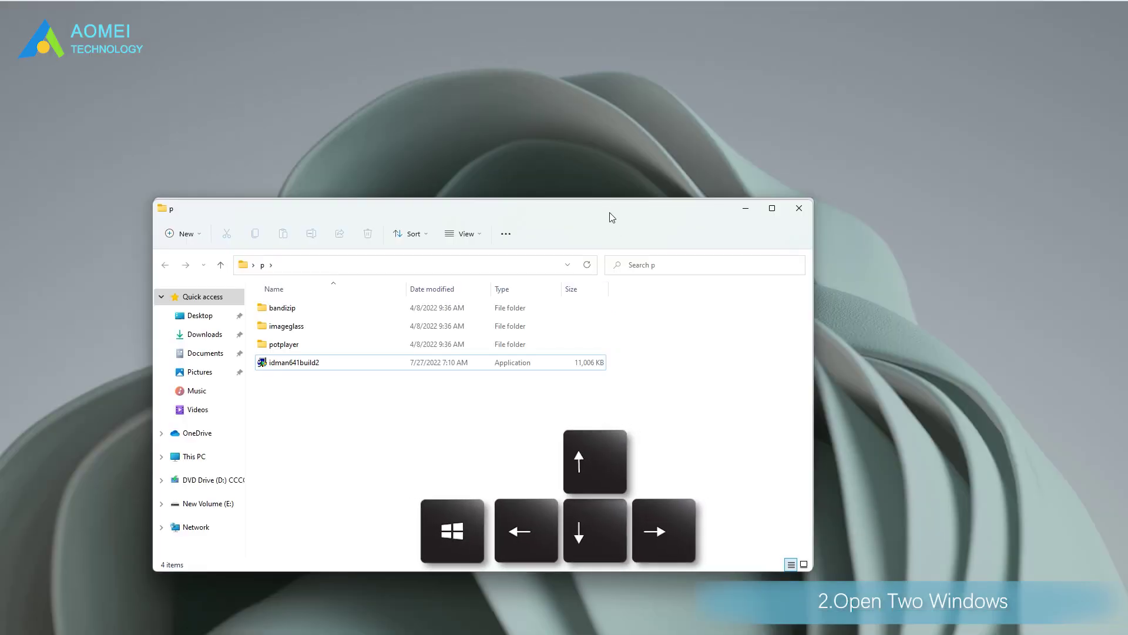
key(super+Left)
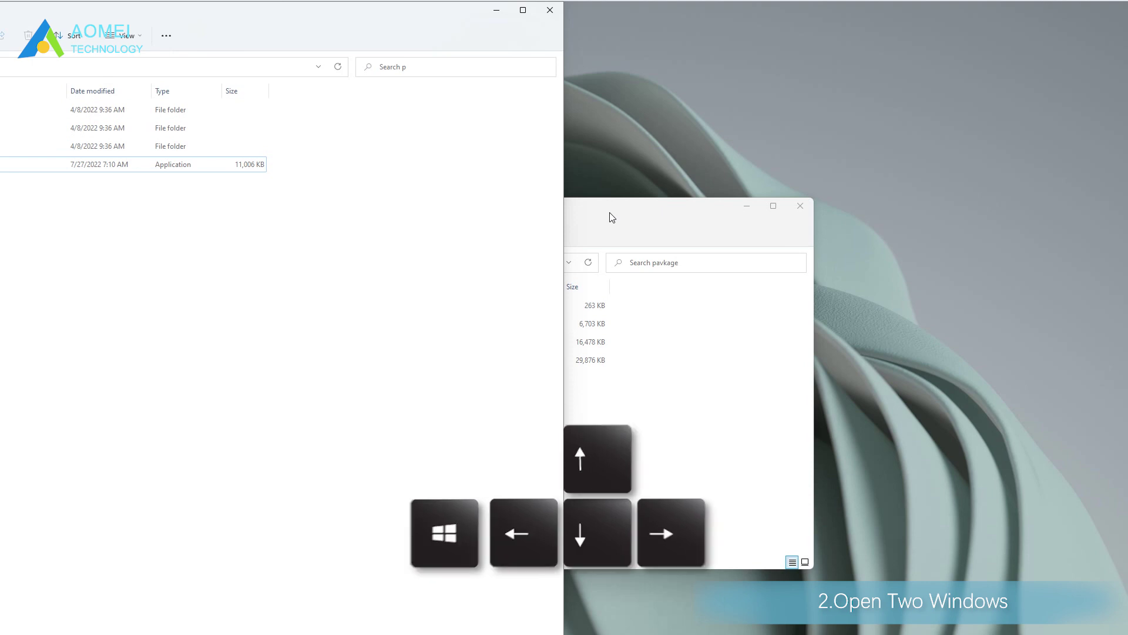
key(super+Left)
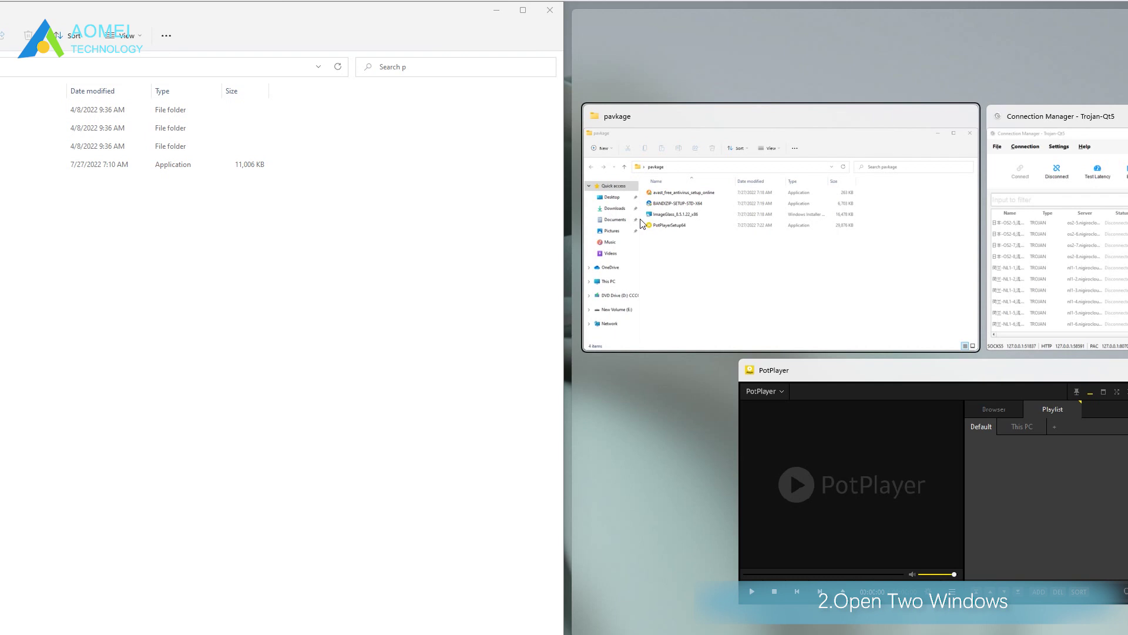
click(746, 238)
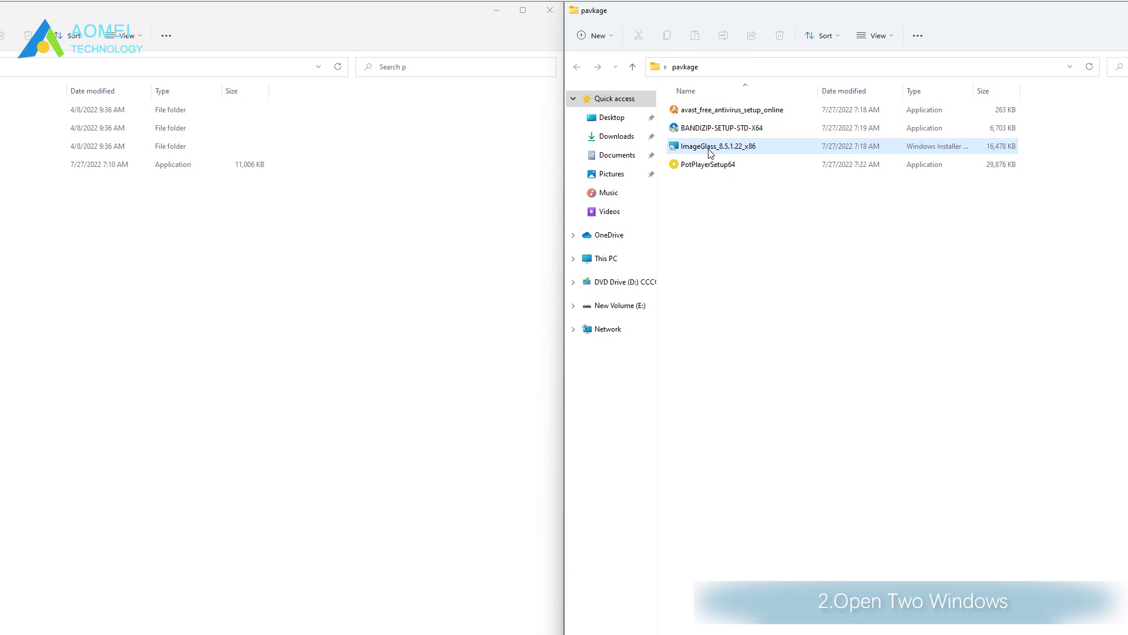
mouse_move(674, 146)
mouse_down()
mouse_move(214, 264)
mouse_move(202, 279)
mouse_up()
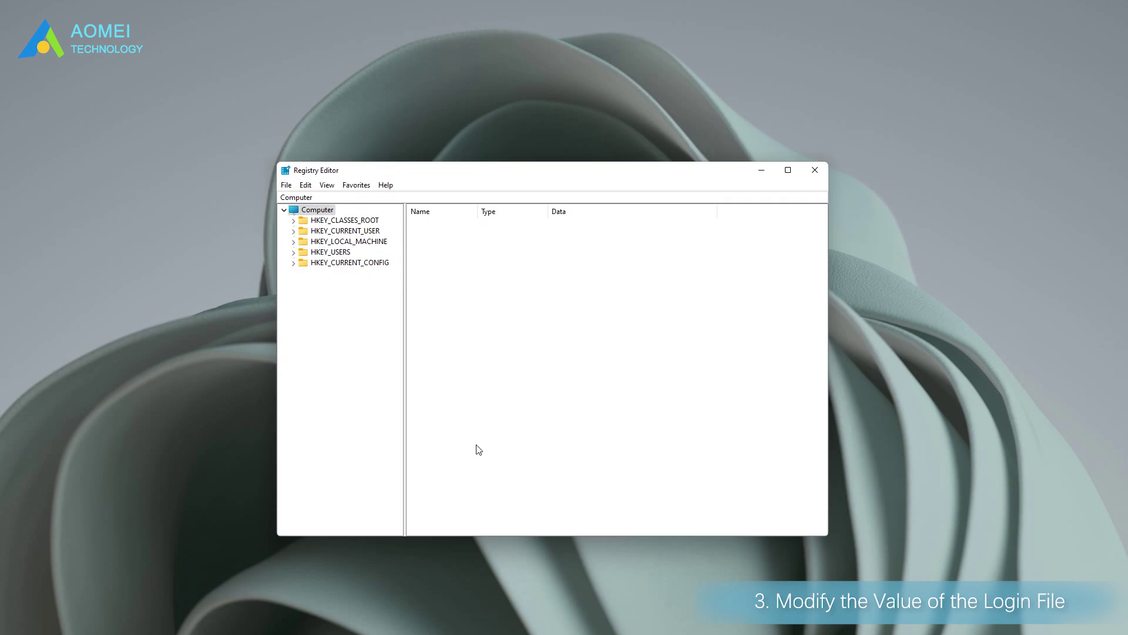
- Go to the Shell\Update\Packages key and create a DWORD named UndockingDisabled
click(335, 198)
text(Computer\HKEY_LOCAL_MACHINE\SOFTWARE\Microsoft\Windows\CurrentVersion\Shell\Update\Packages)
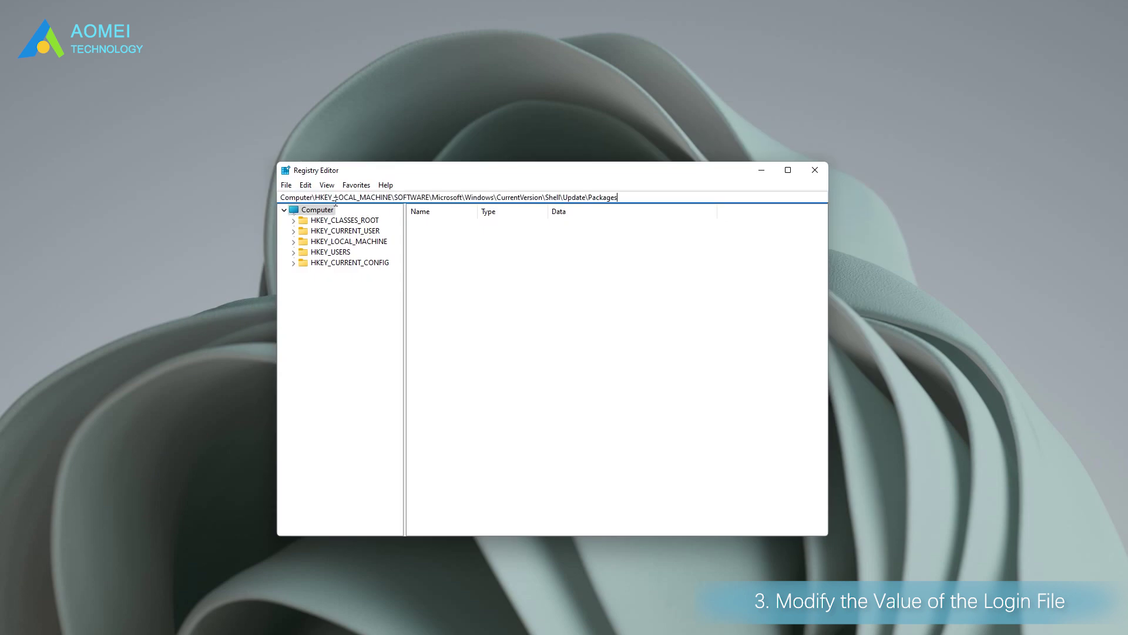
key(Return)
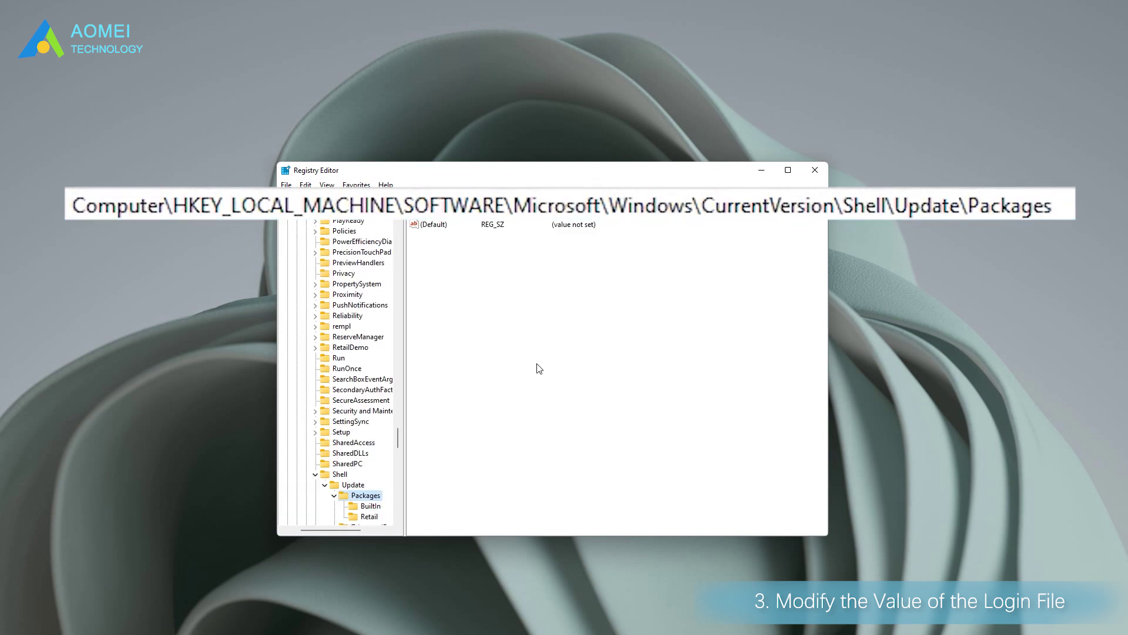
right_click(498, 279)
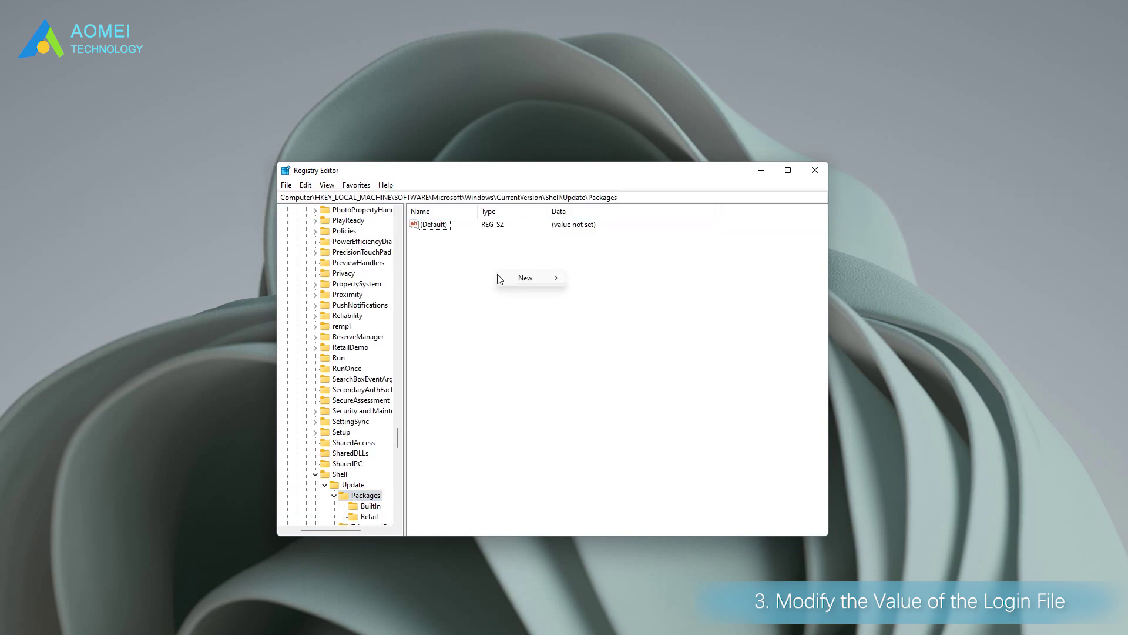
mouse_move(529, 278)
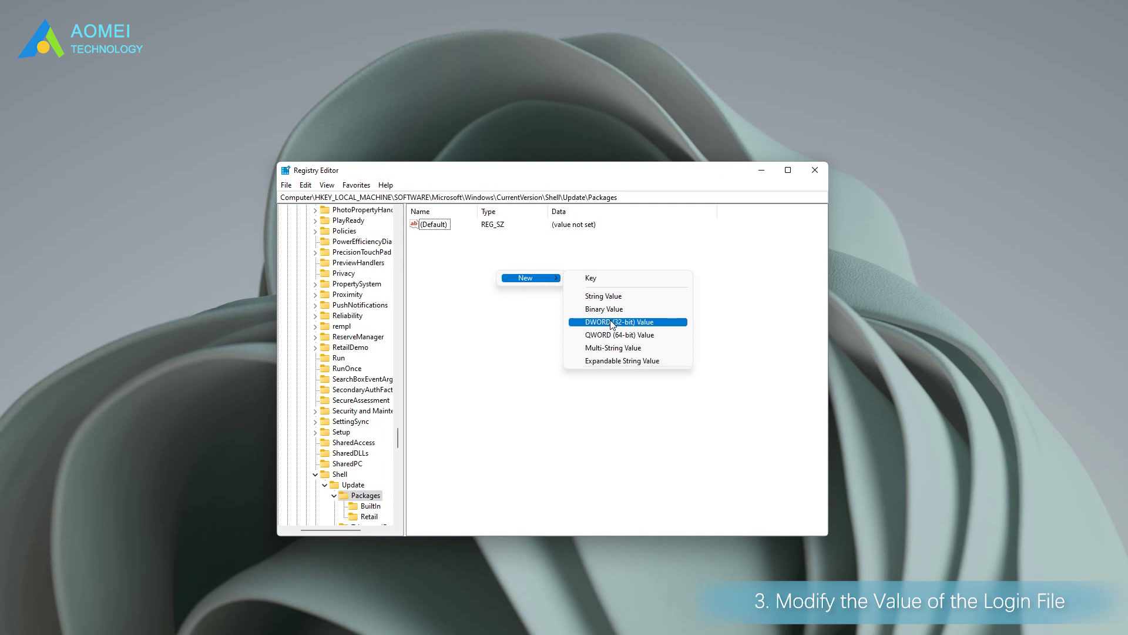
click(611, 323)
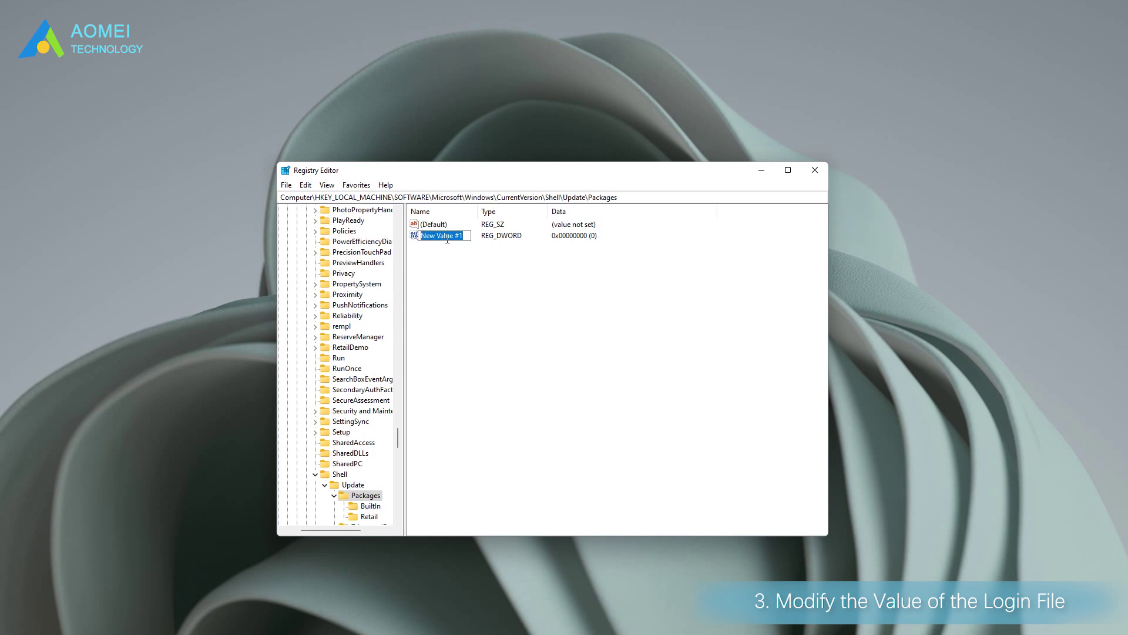
text(UndockingDisabled)
key(Return)
- Set the UndockingDisabled value data to 1
double_click(447, 237)
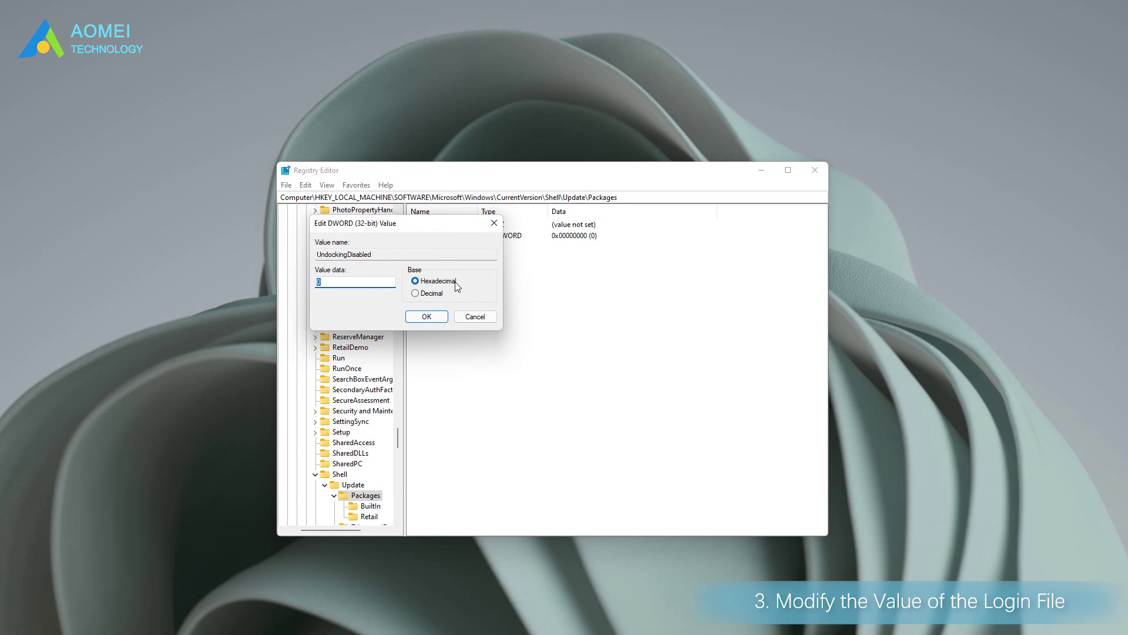
text(1)
click(426, 315)
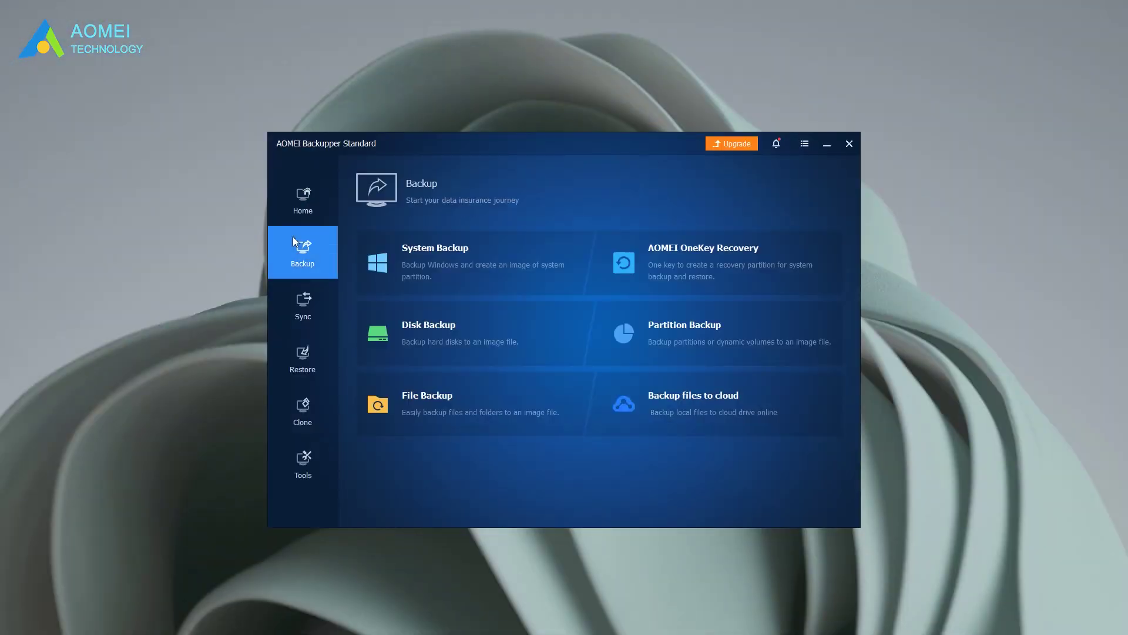
- Start a System Backup task and choose New Volume (E:) from This PC as its destination
click(477, 256)
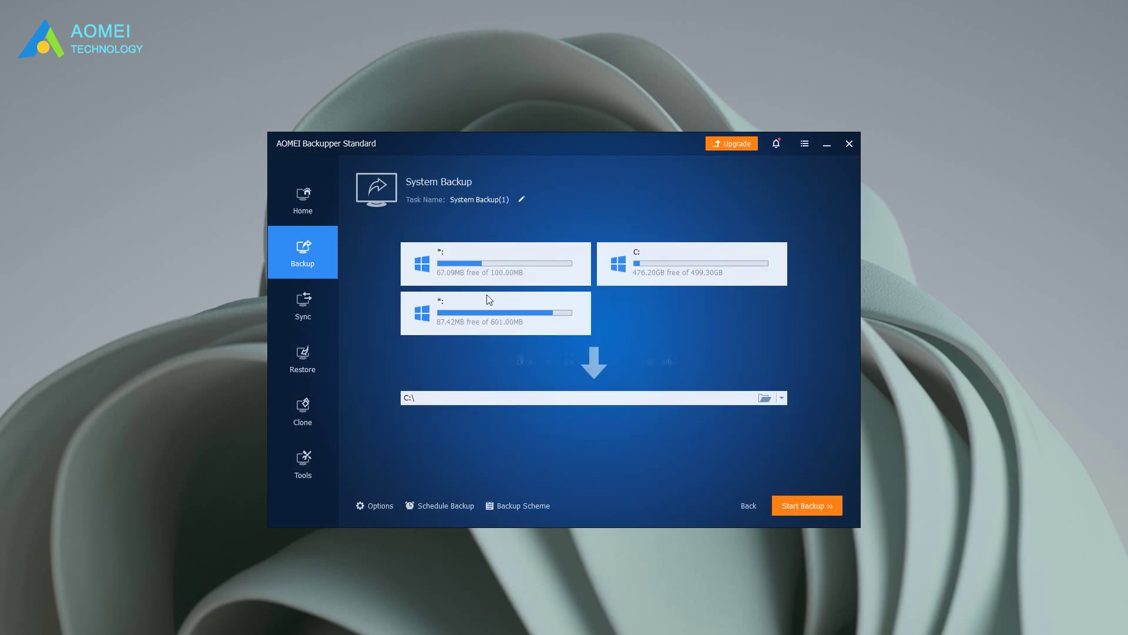
click(765, 398)
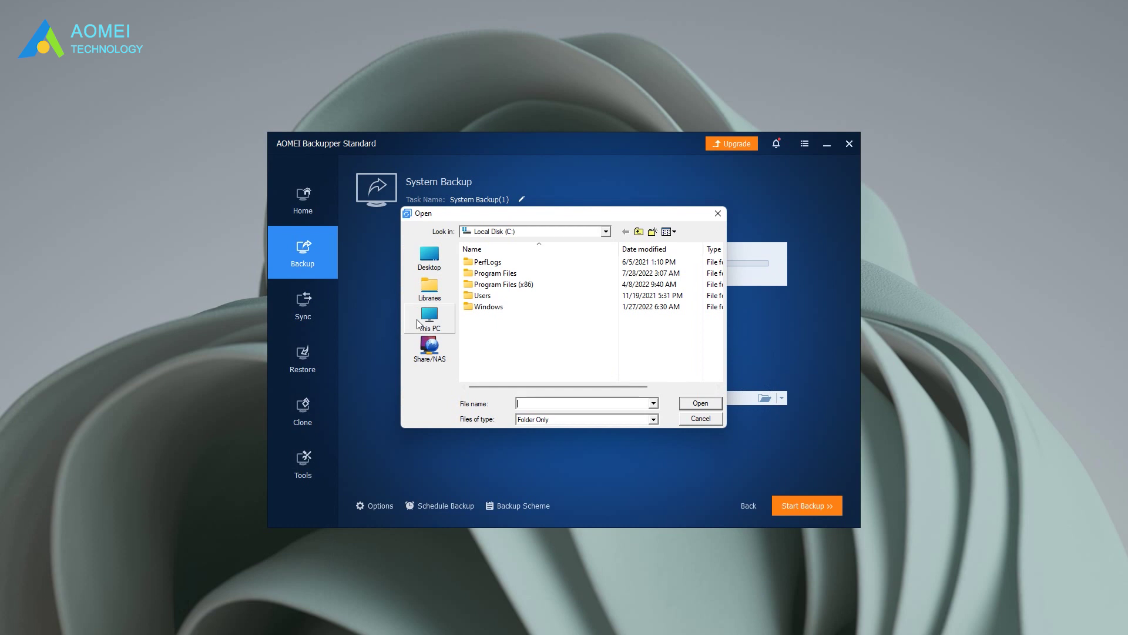
click(430, 319)
scroll(564, 345, down, 1)
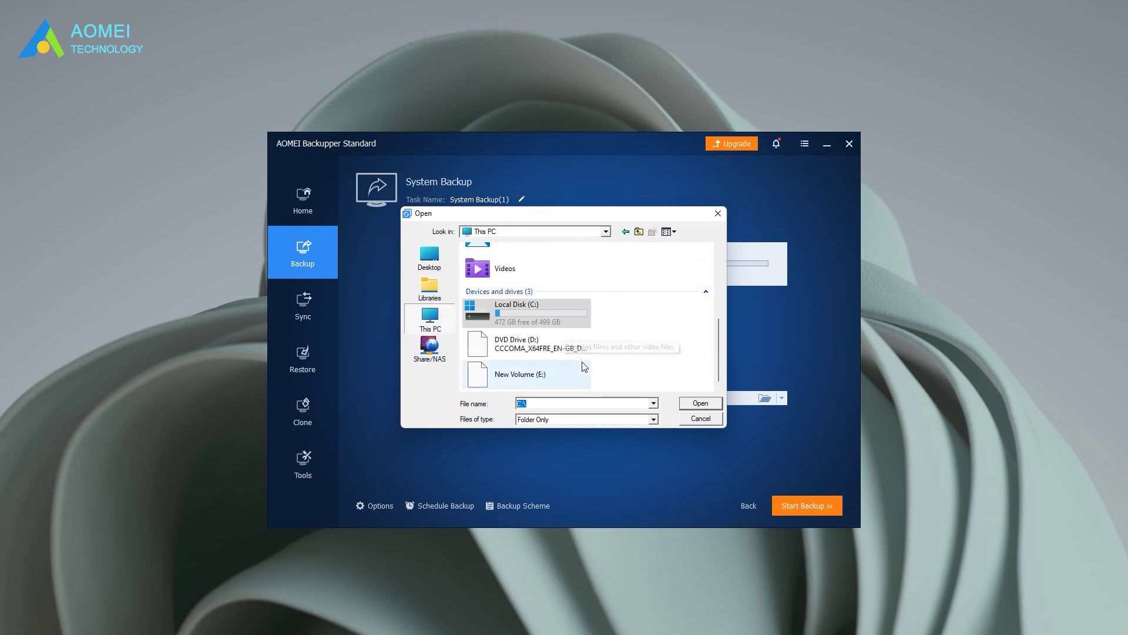
click(554, 365)
click(693, 402)
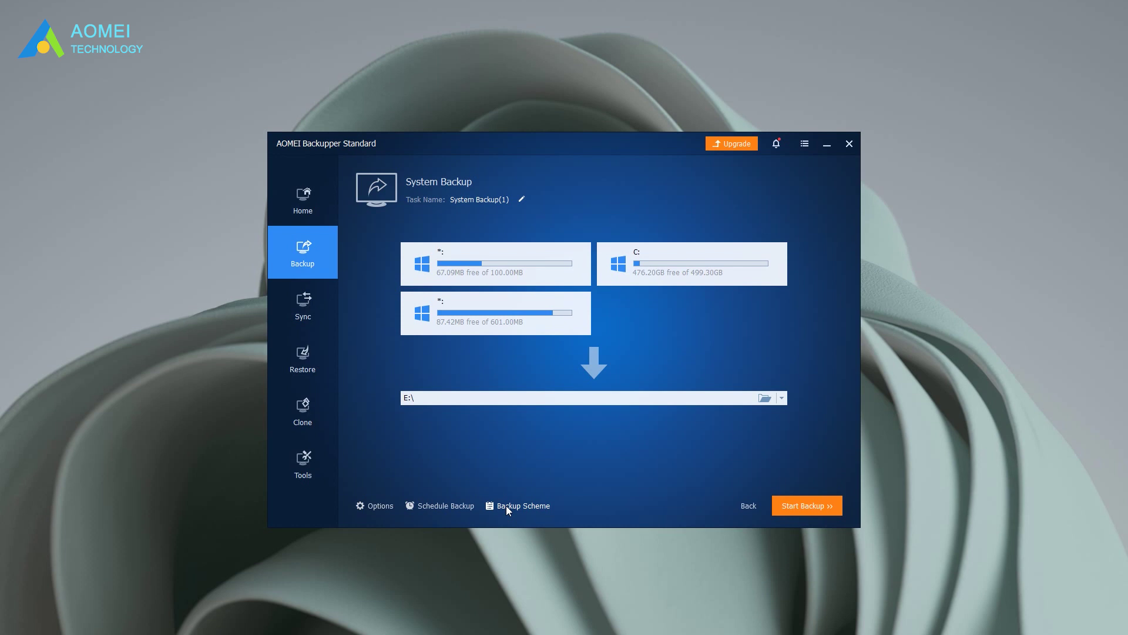
click(380, 505)
click(467, 243)
text(pho)
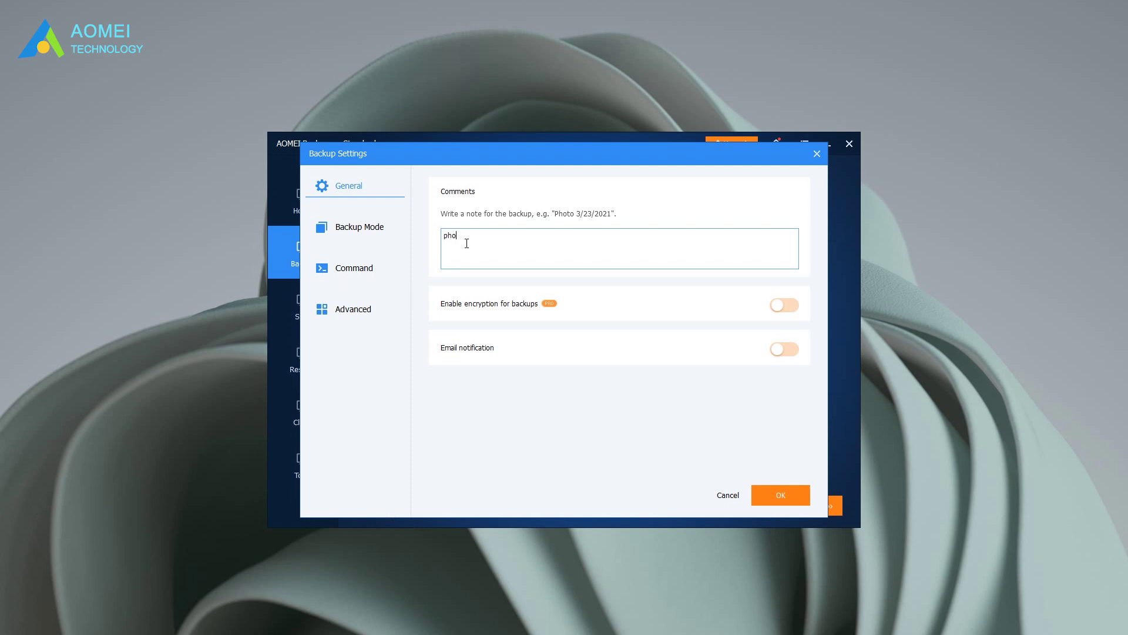
text(to/2)
text(022/8/17)
click(780, 349)
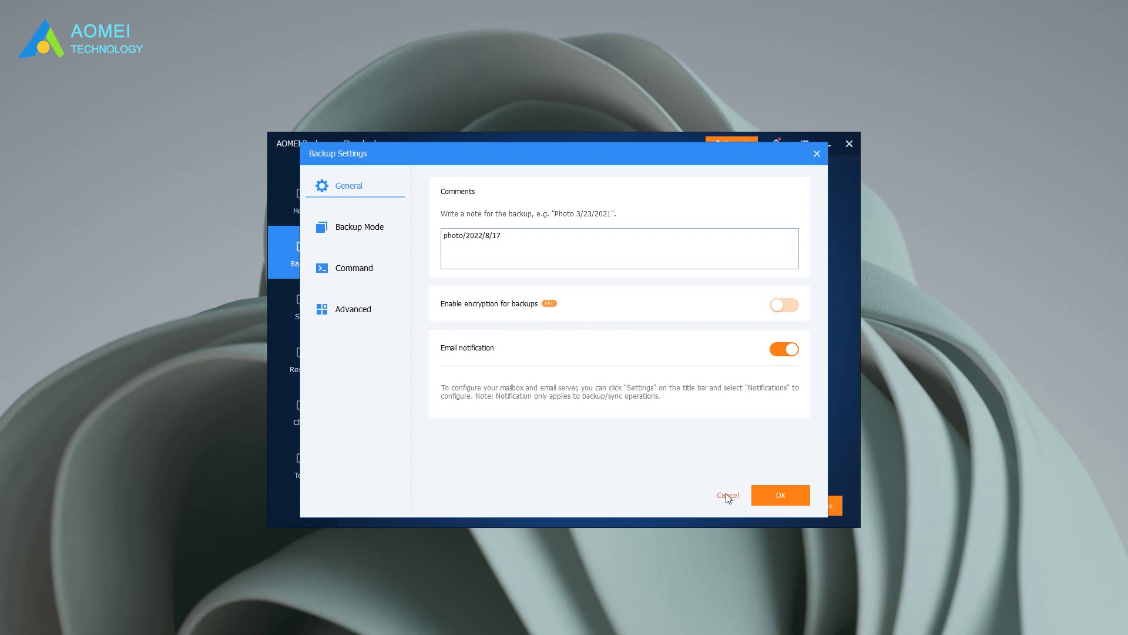
click(778, 497)
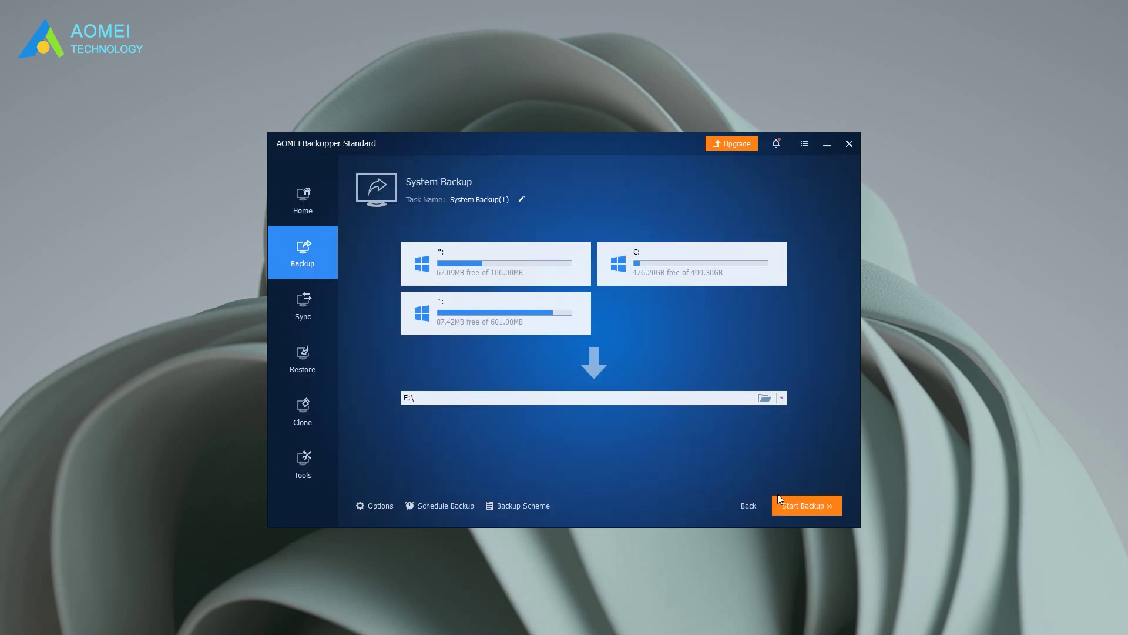
click(433, 507)
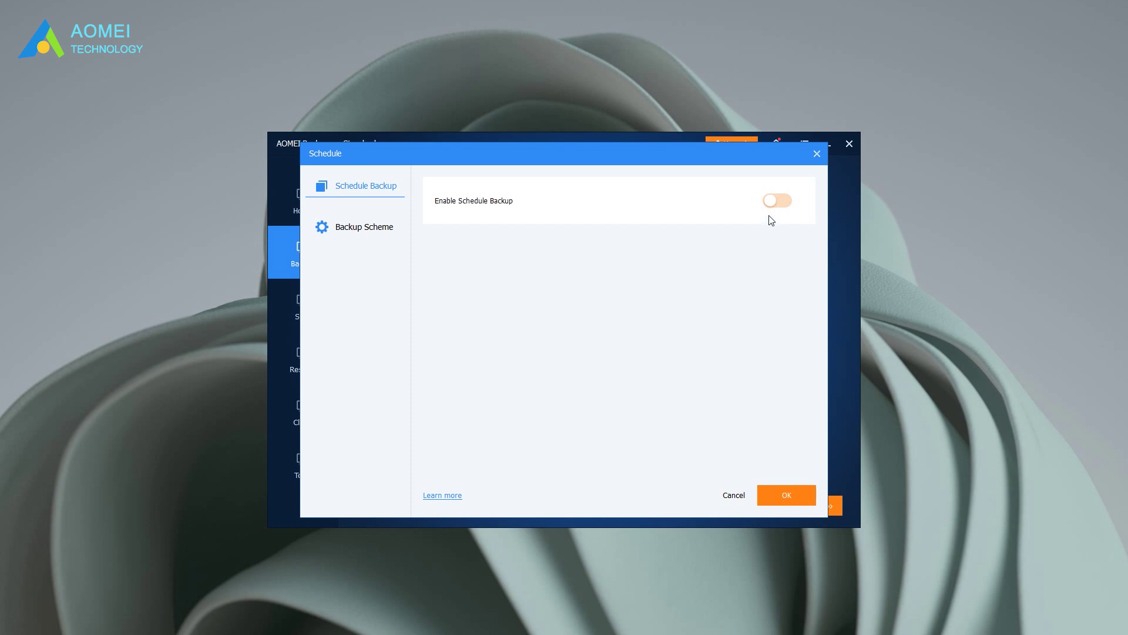
click(777, 201)
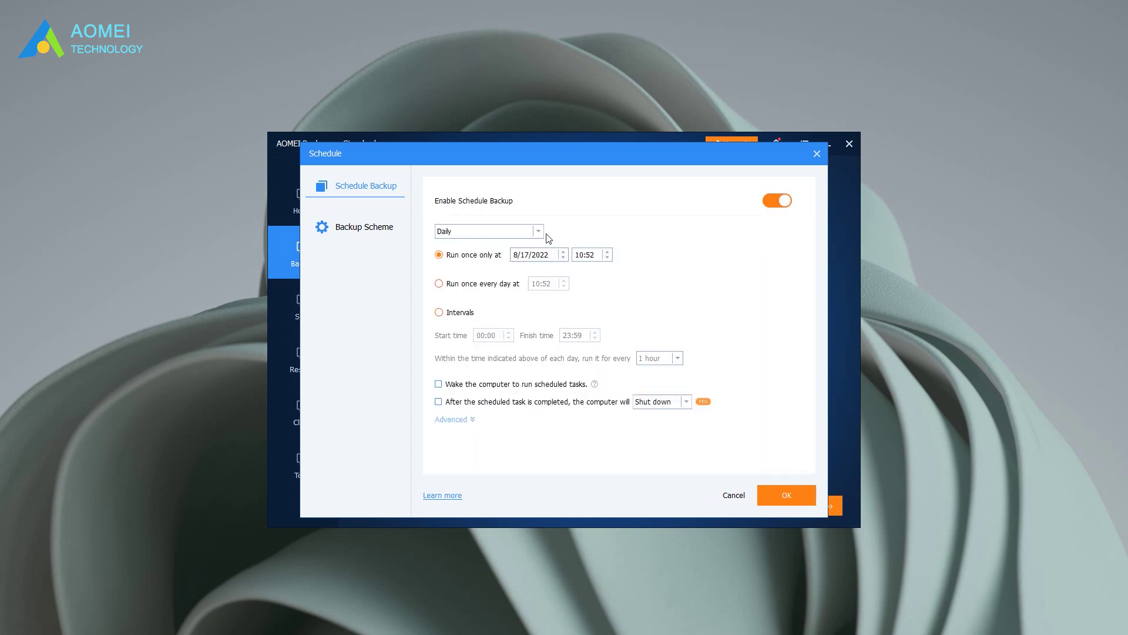
click(512, 232)
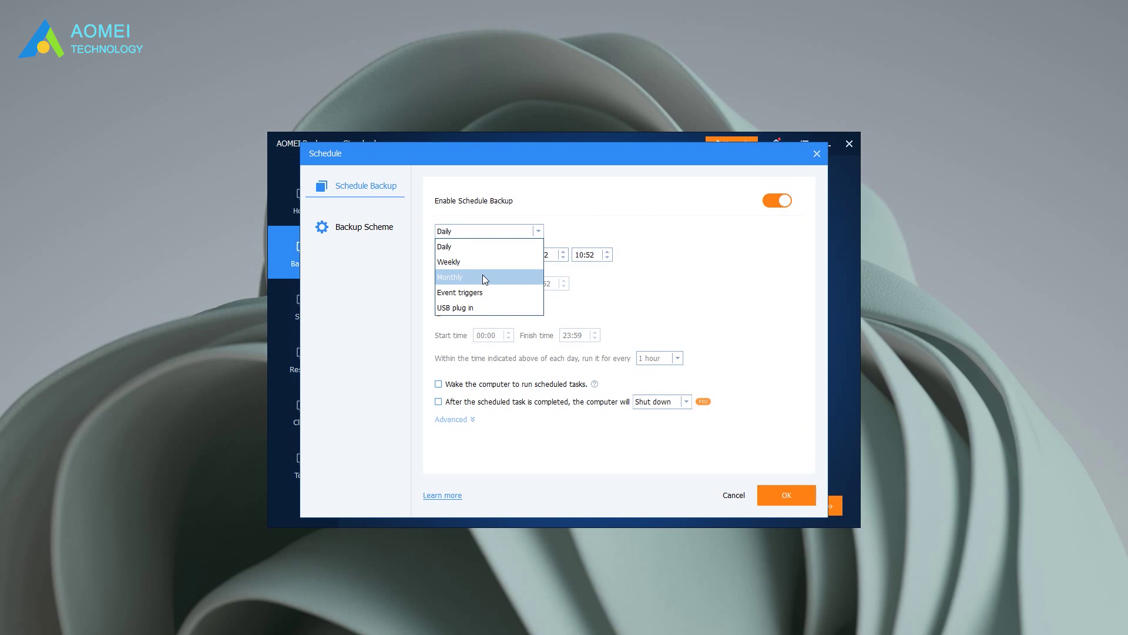
click(472, 292)
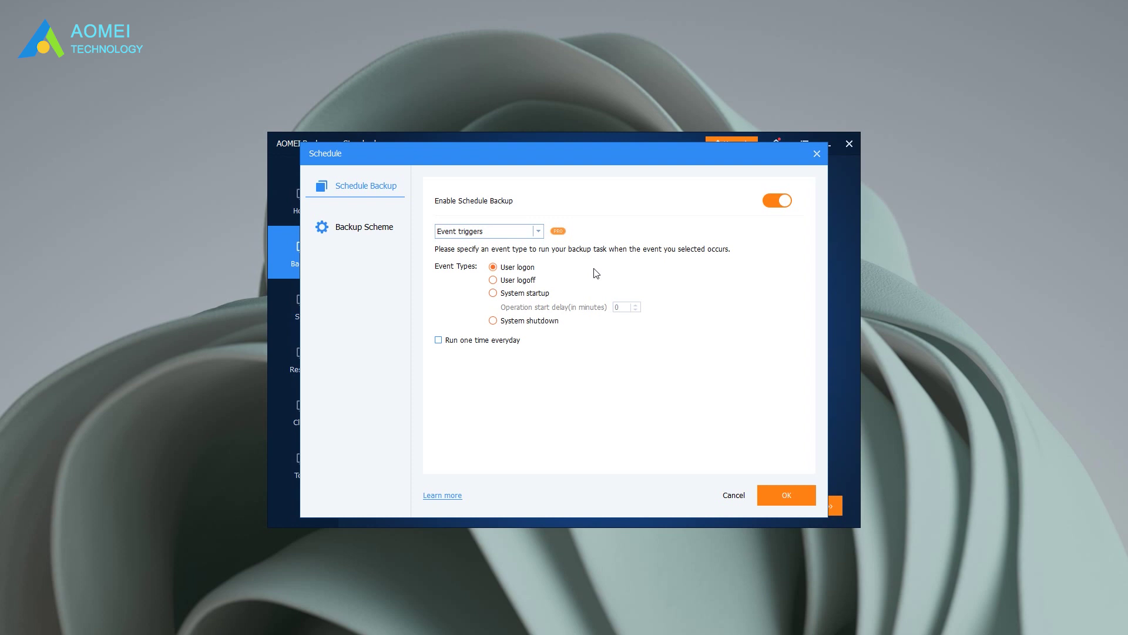
click(537, 232)
click(494, 307)
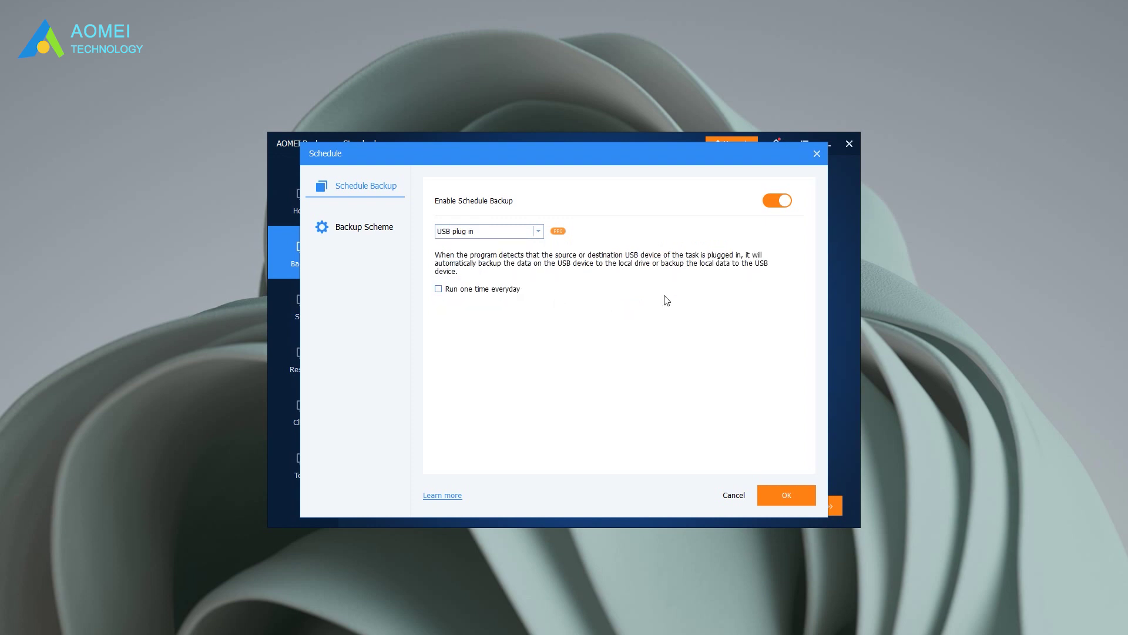
click(777, 494)
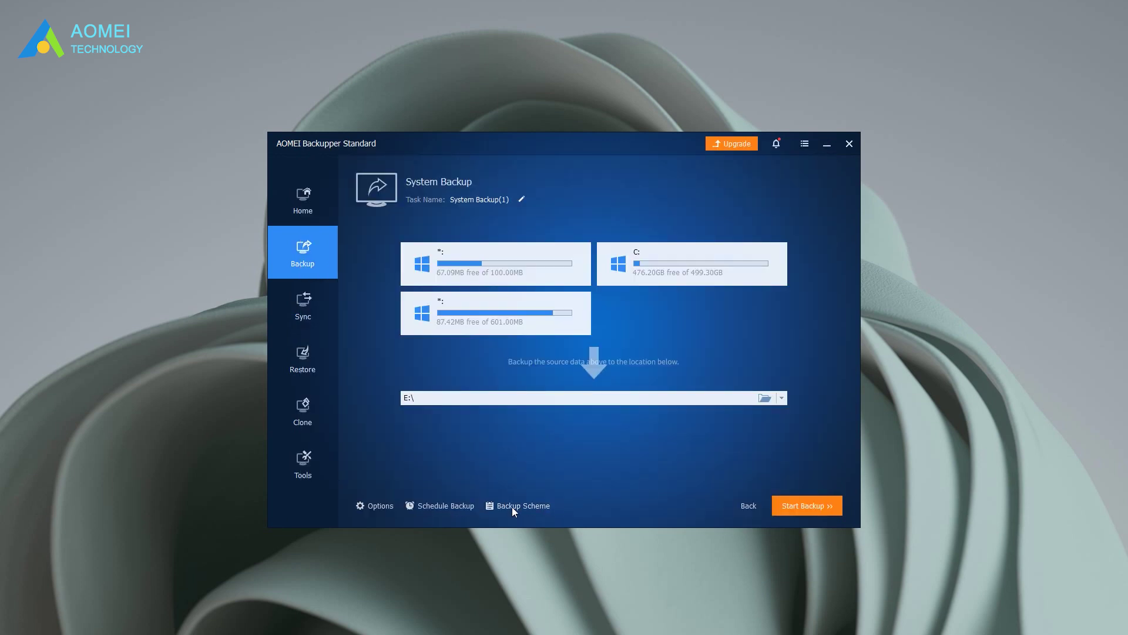
click(513, 508)
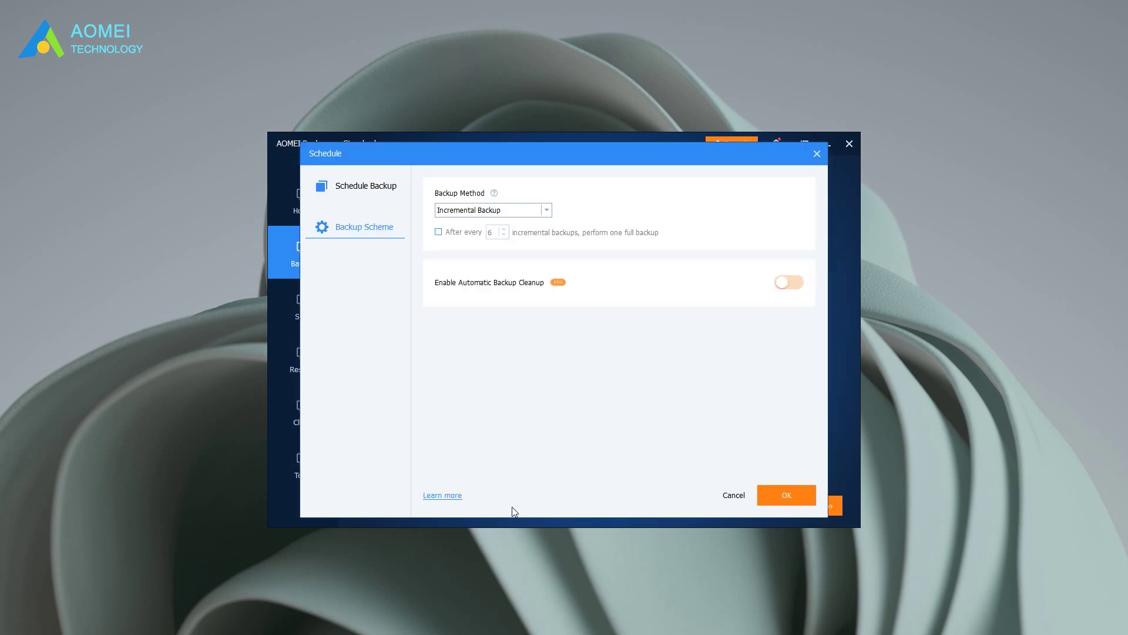
click(547, 212)
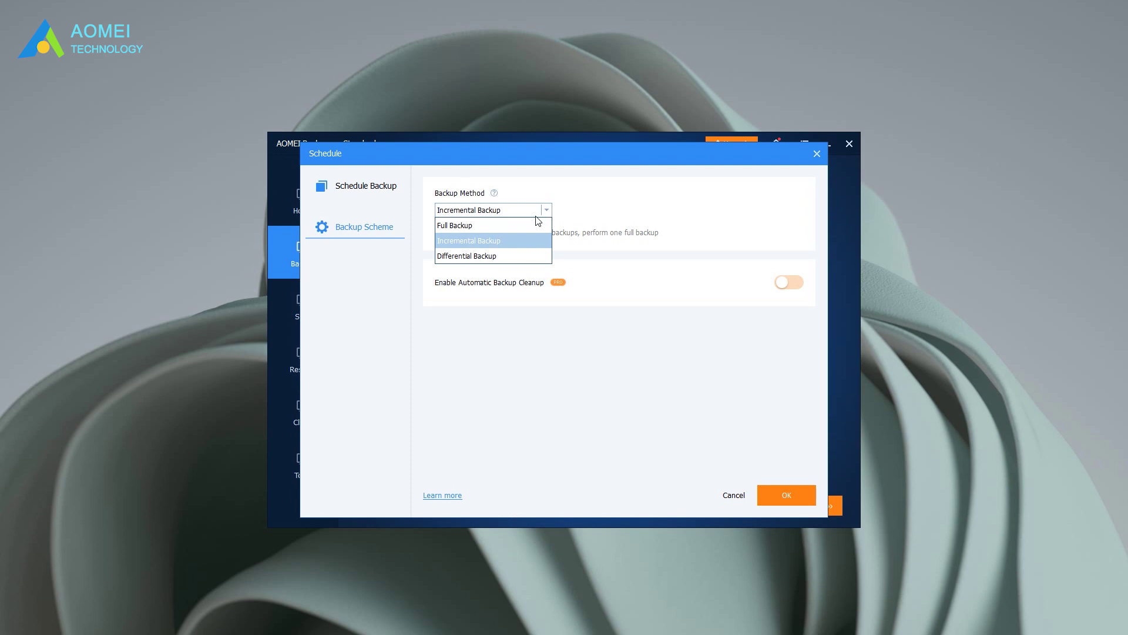
click(509, 256)
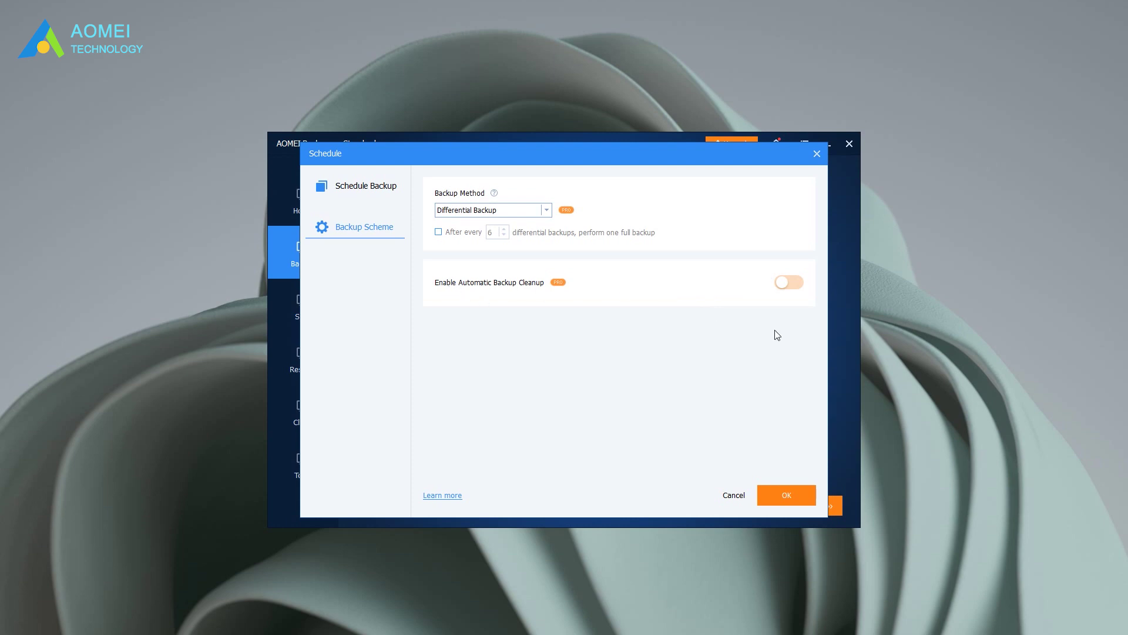
click(734, 496)
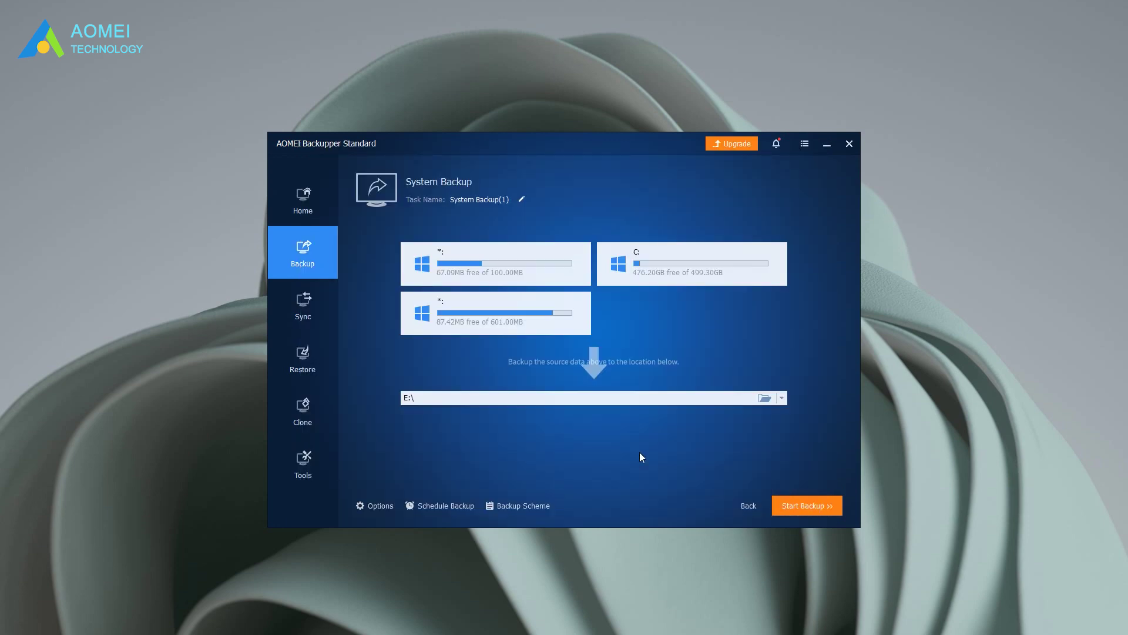
- Launch the system backup to E:\ with Start Backup
click(801, 506)
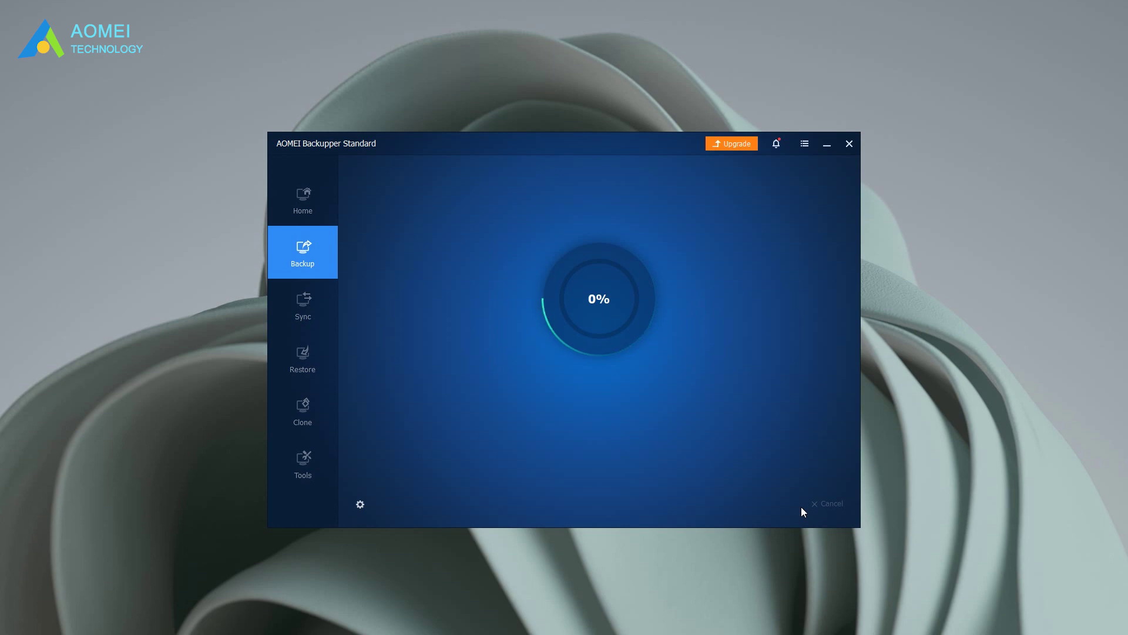